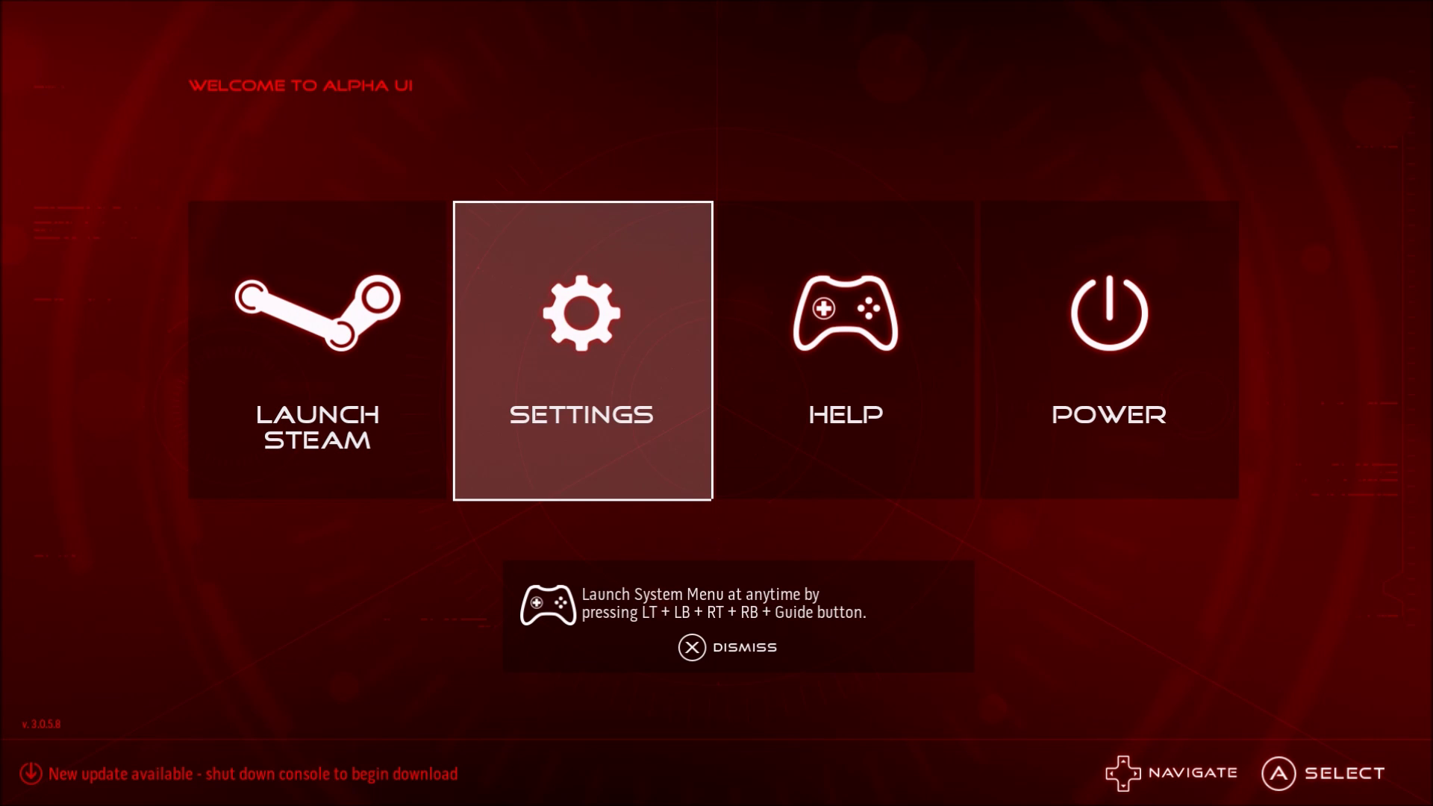
key(Right)
Browse the Alienware Alpha home screen, then choose Go to Desktop from the Power menu
key(Left)
key(Left)
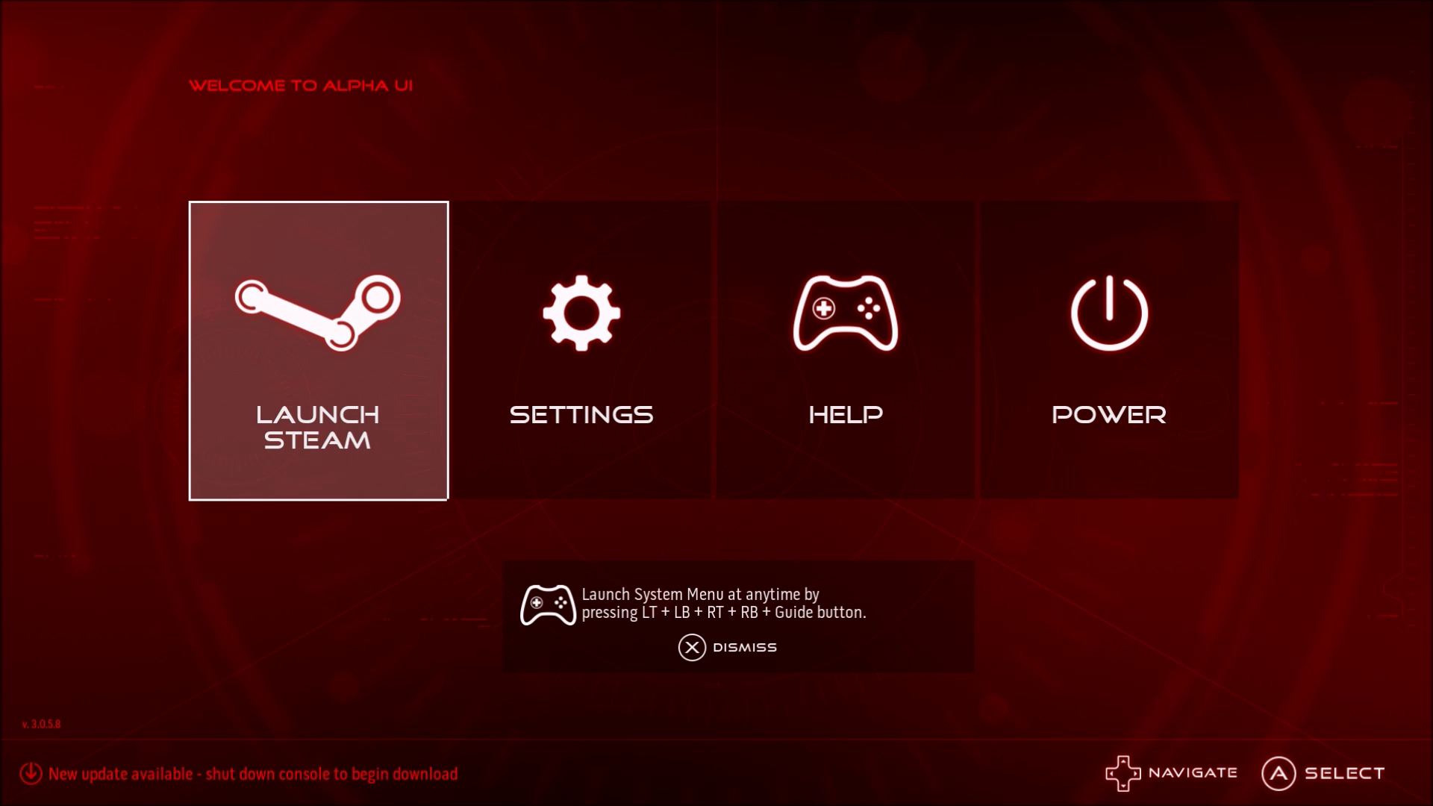
key(Right)
key(Right)
key(Left)
key(Left)
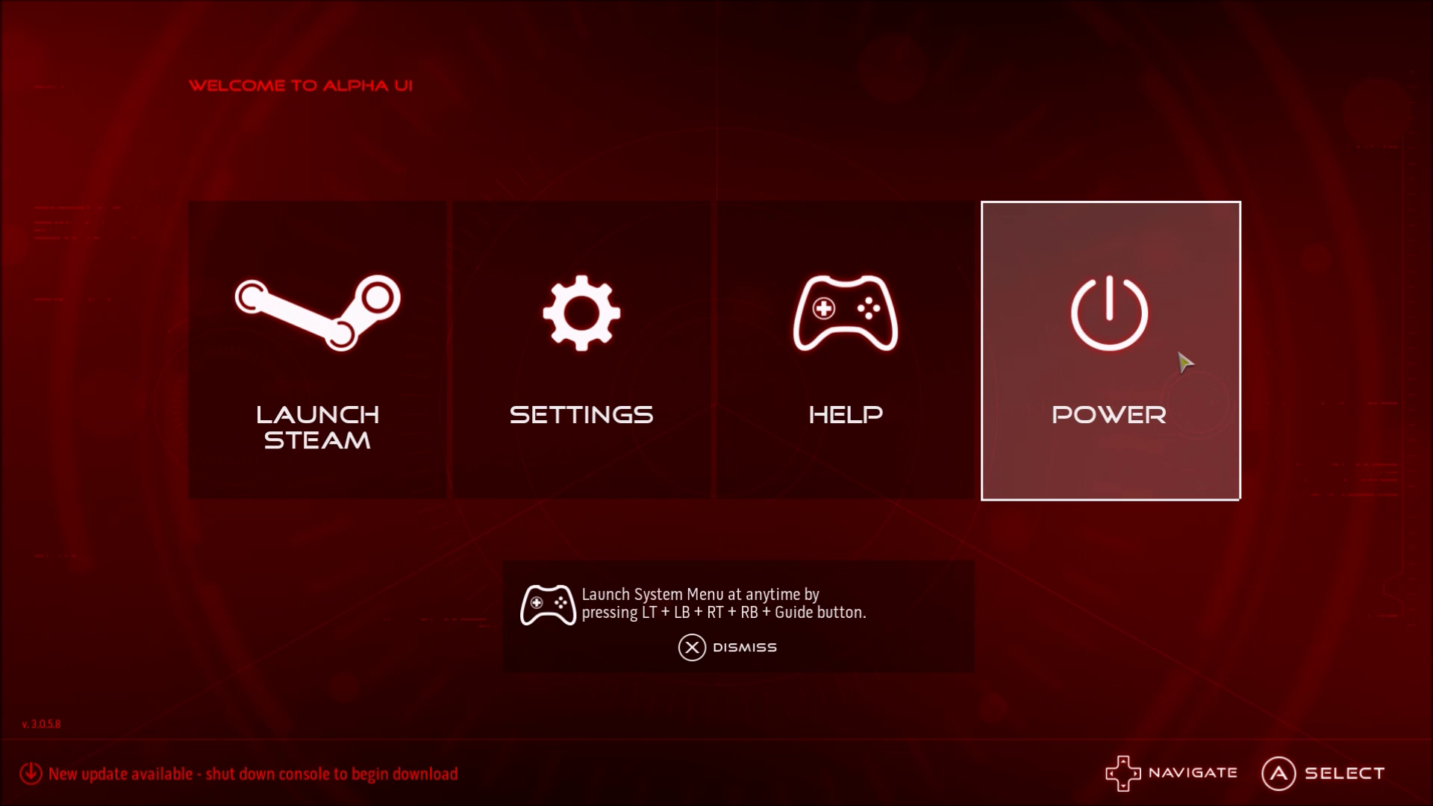
click(1186, 362)
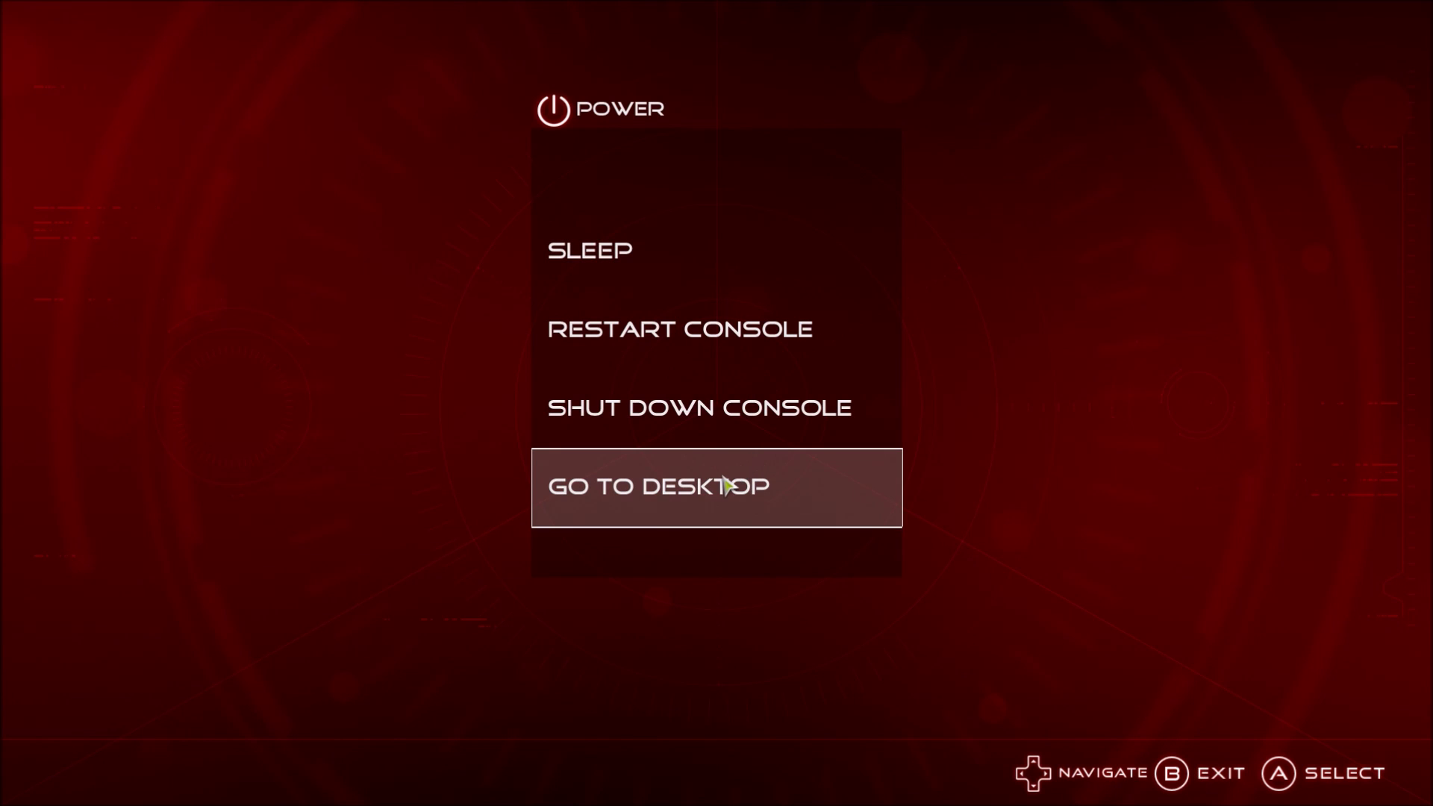
click(748, 467)
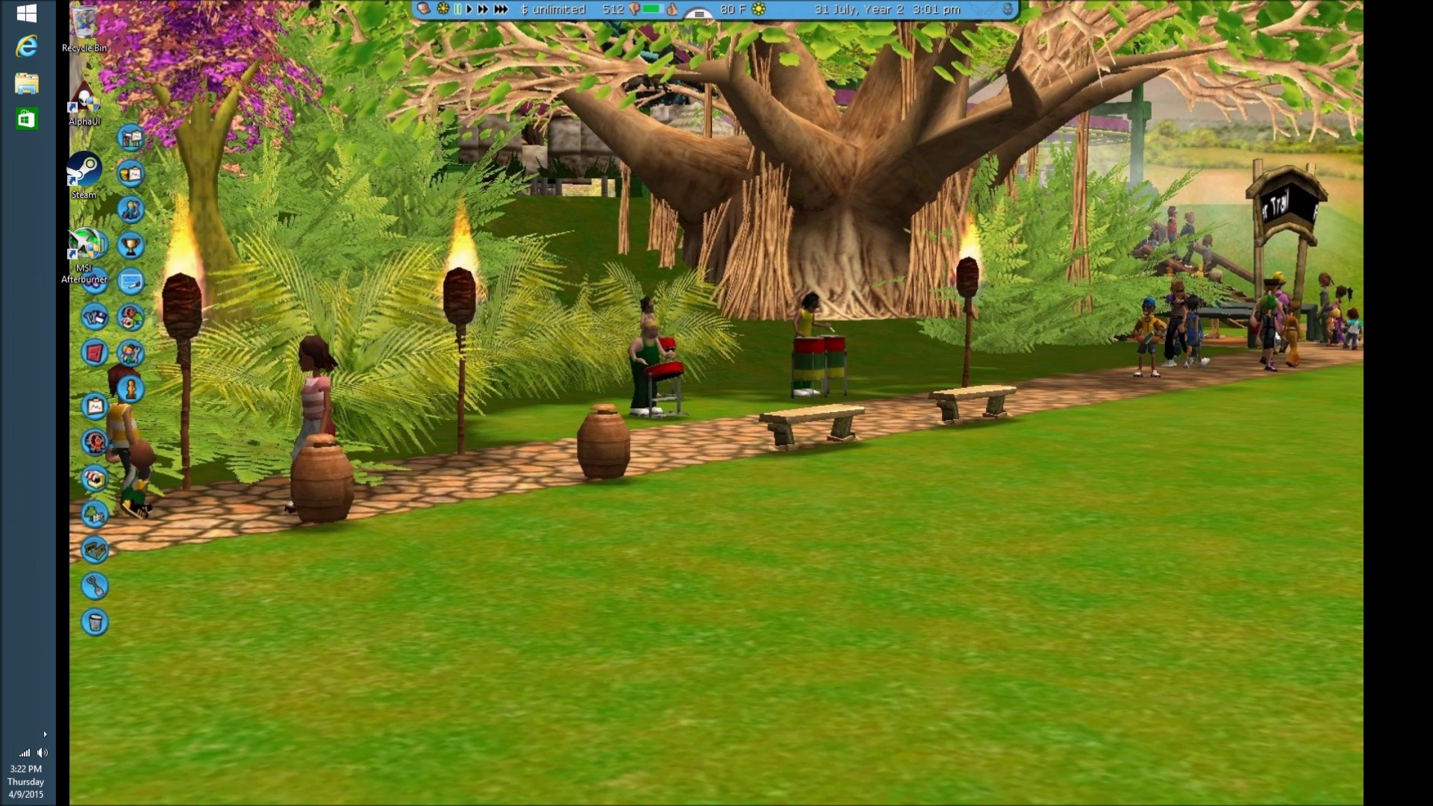
Search for 'msi after', launch MSI Afterburner from the results and allow it to make changes
mouse_move(1429, 475)
click(1417, 399)
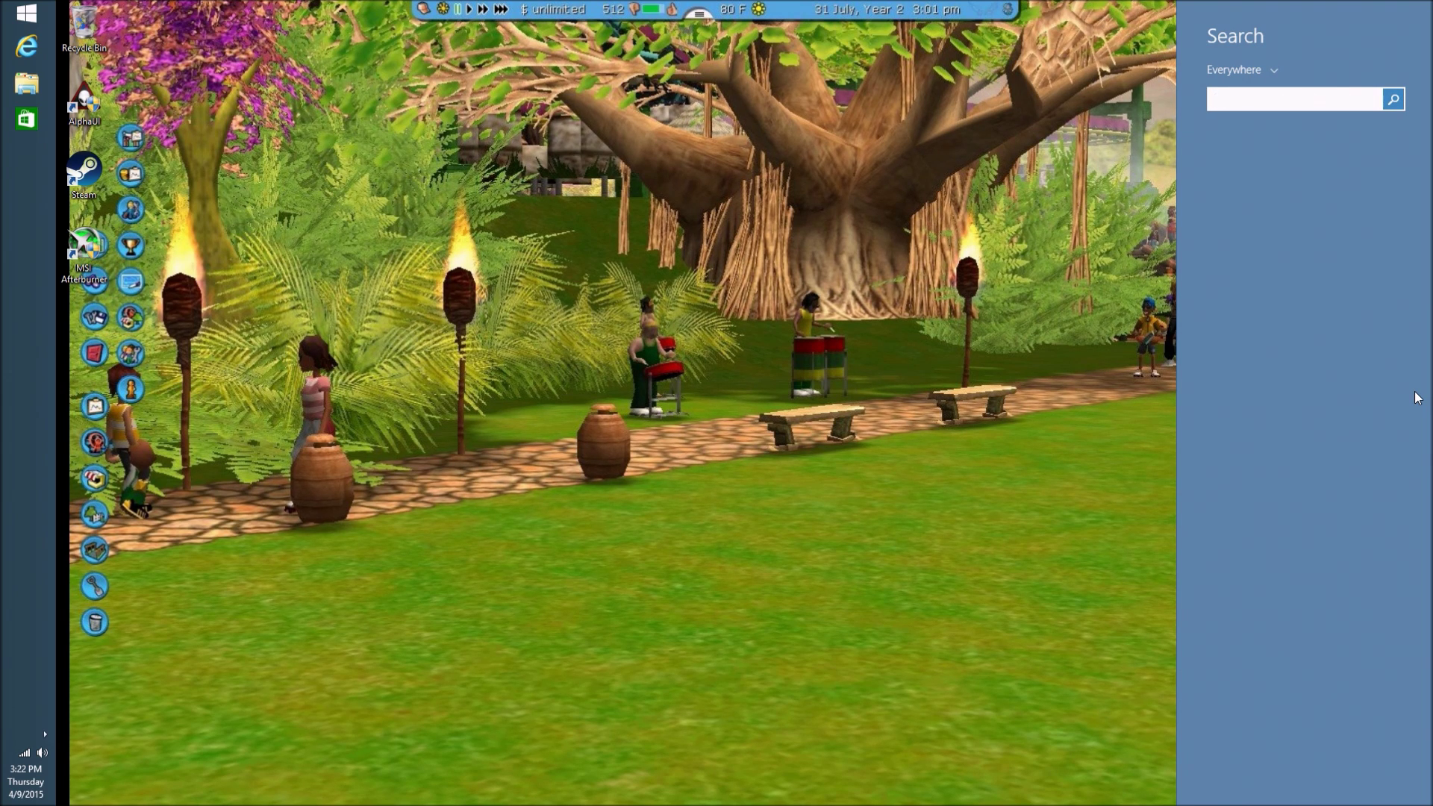
text(msi afterburner)
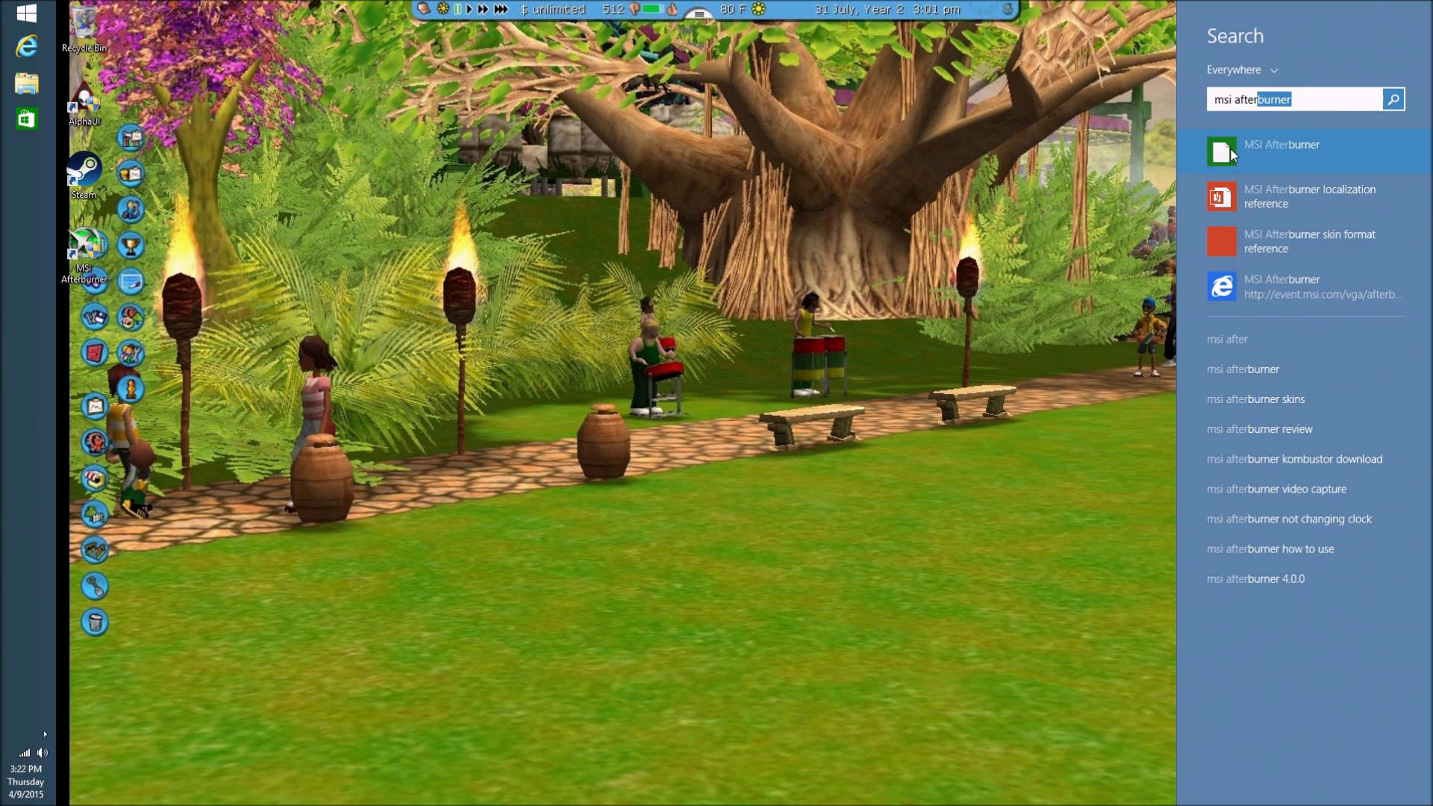
click(1265, 150)
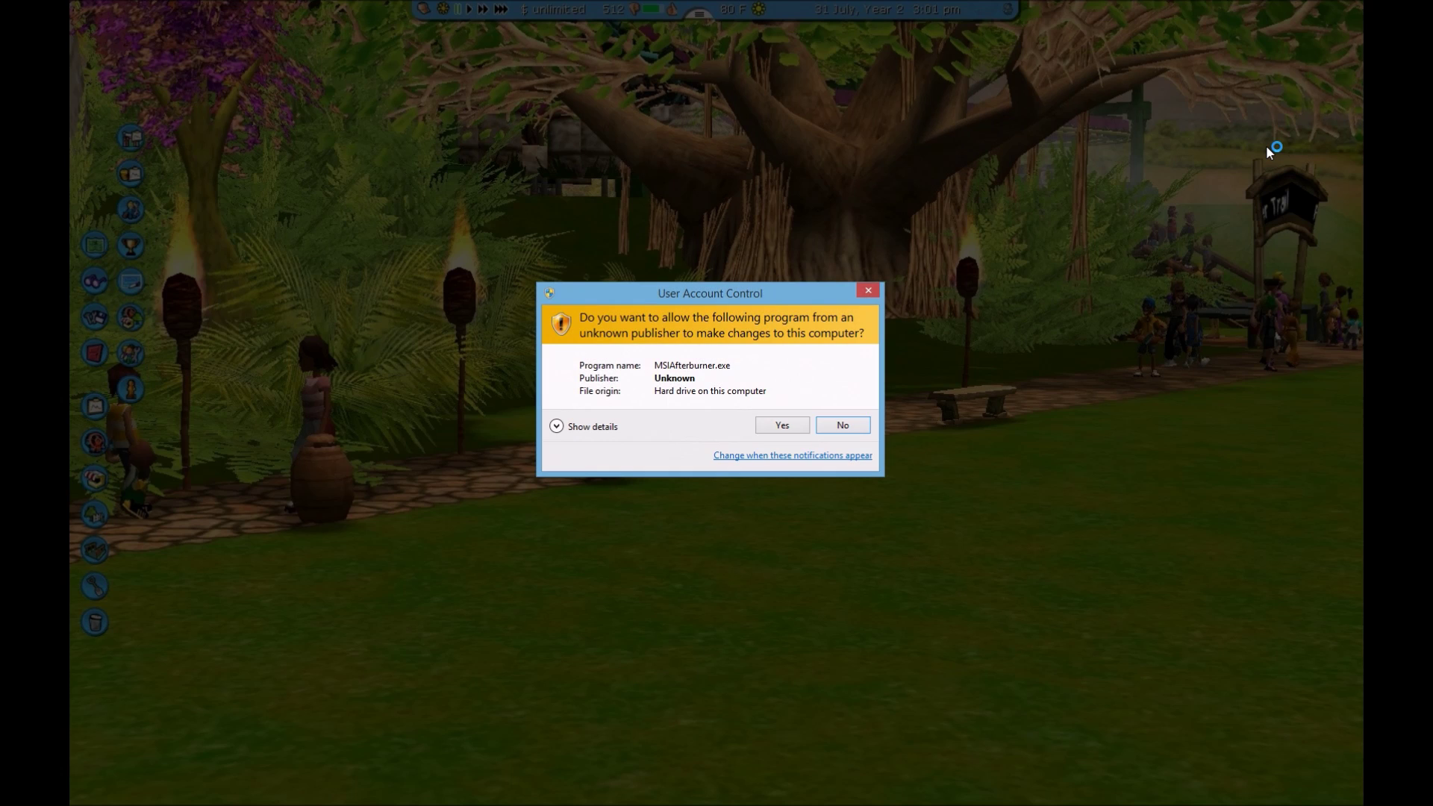
click(766, 427)
click(792, 425)
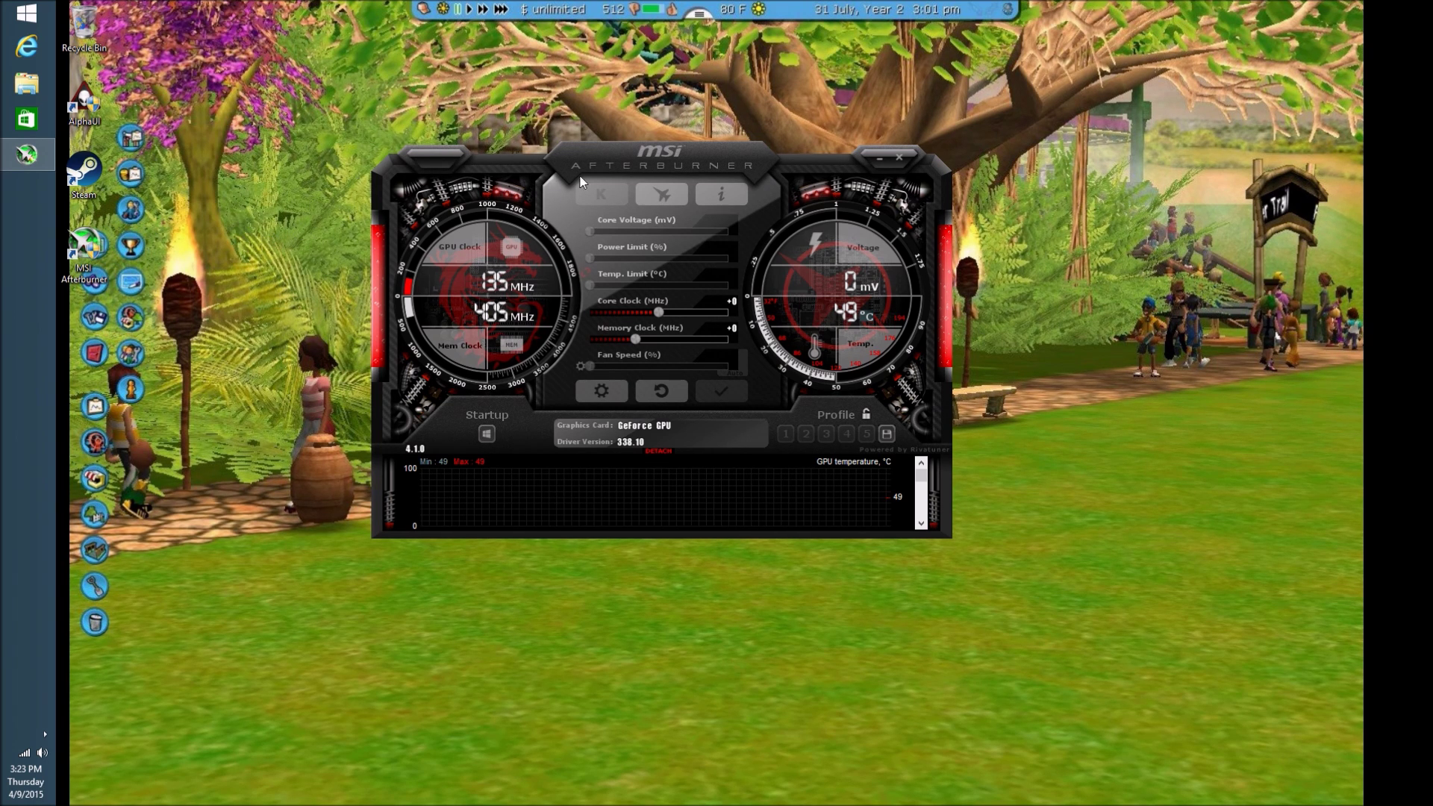
Move the MSI Afterburner window lower and to the right on the desktop
drag(691, 146, 717, 183)
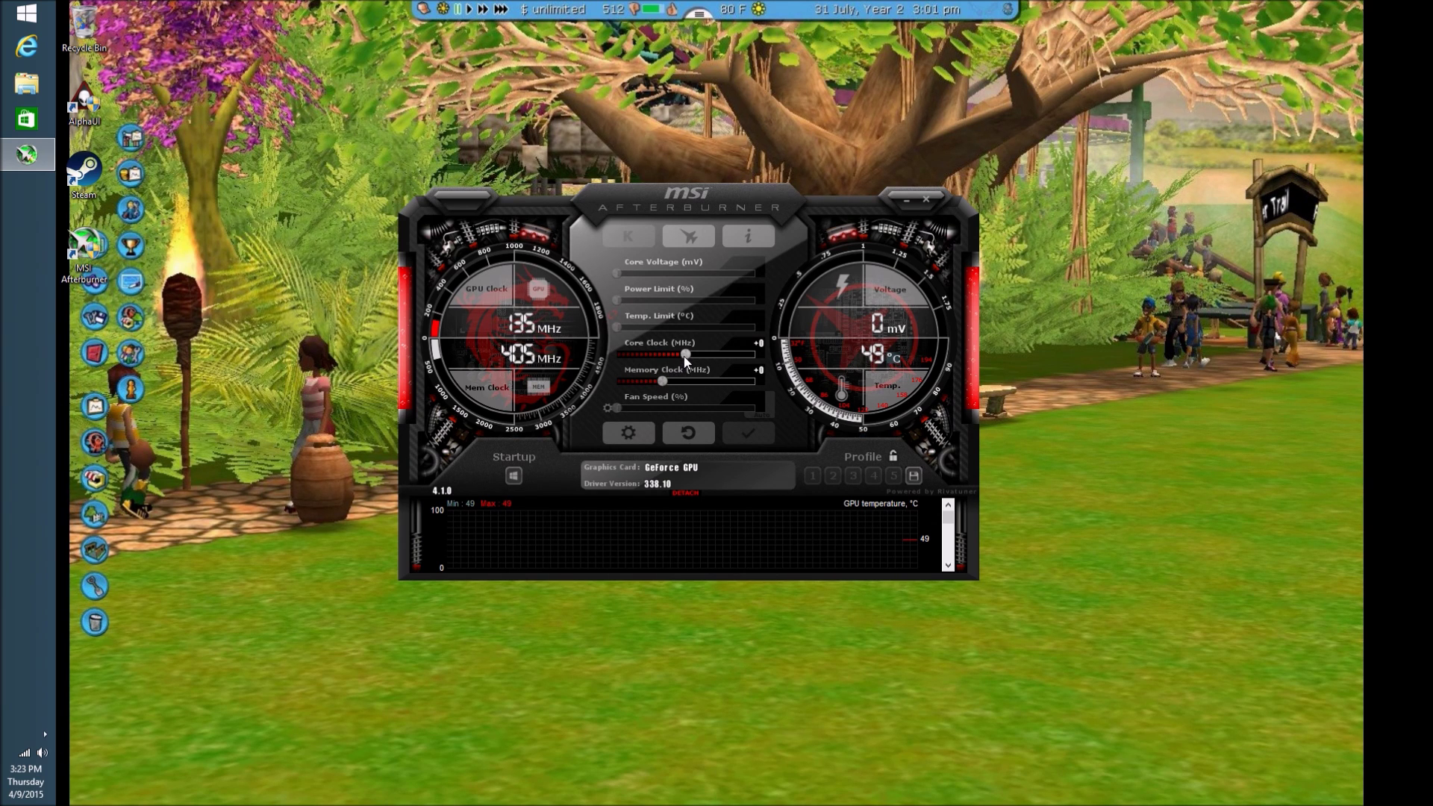
Apply a +135 MHz core clock and +301 MHz memory clock offset
drag(685, 353, 701, 362)
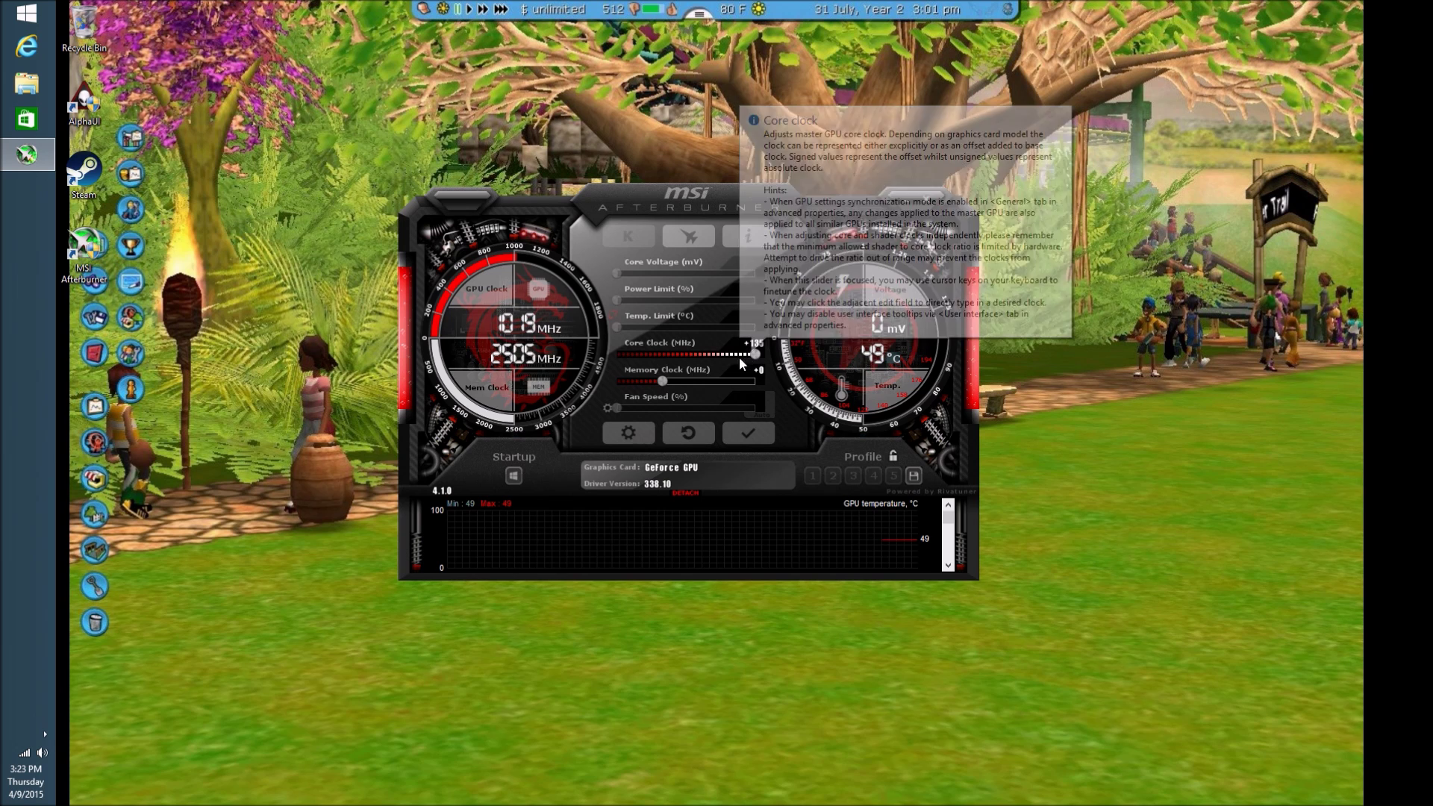
drag(662, 382, 693, 387)
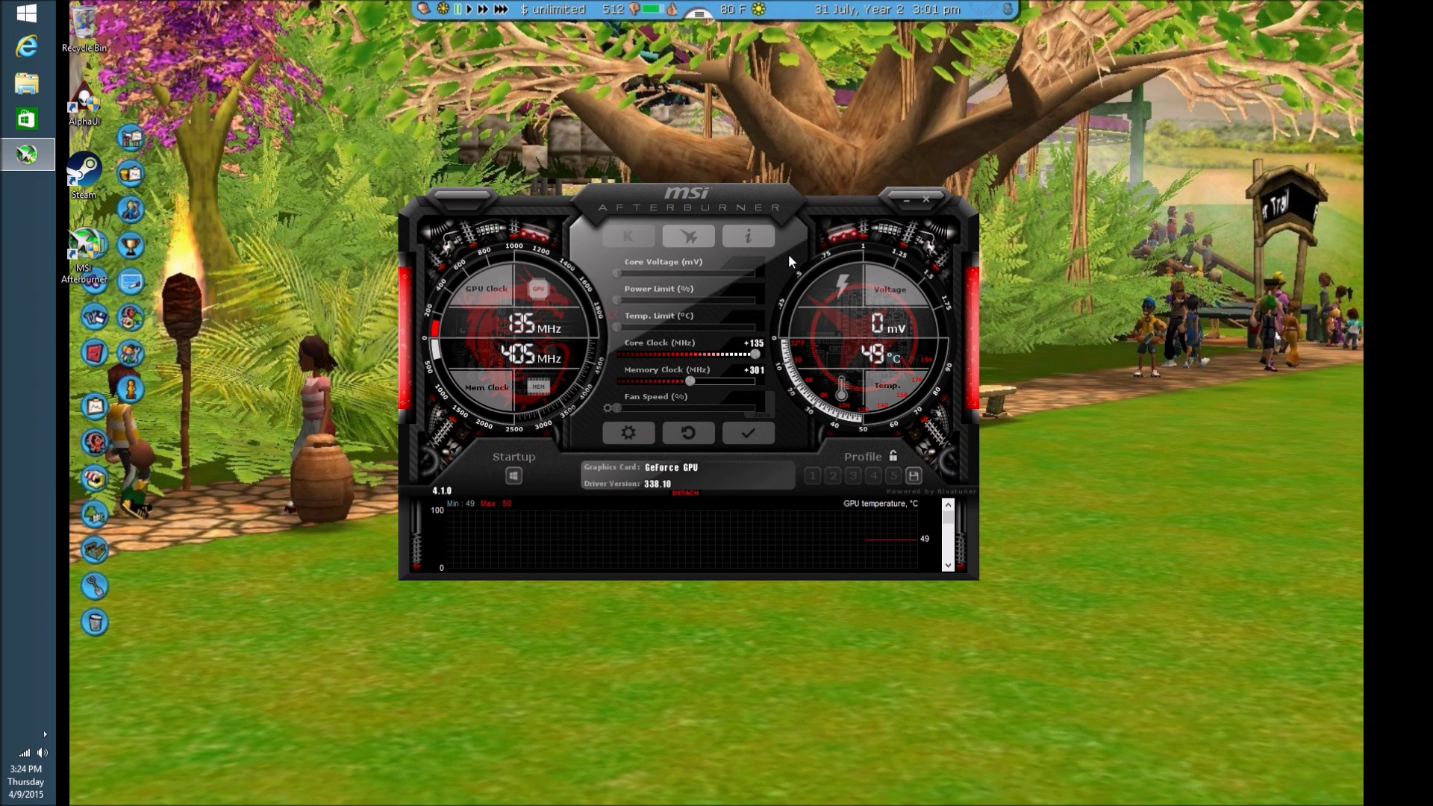
click(749, 431)
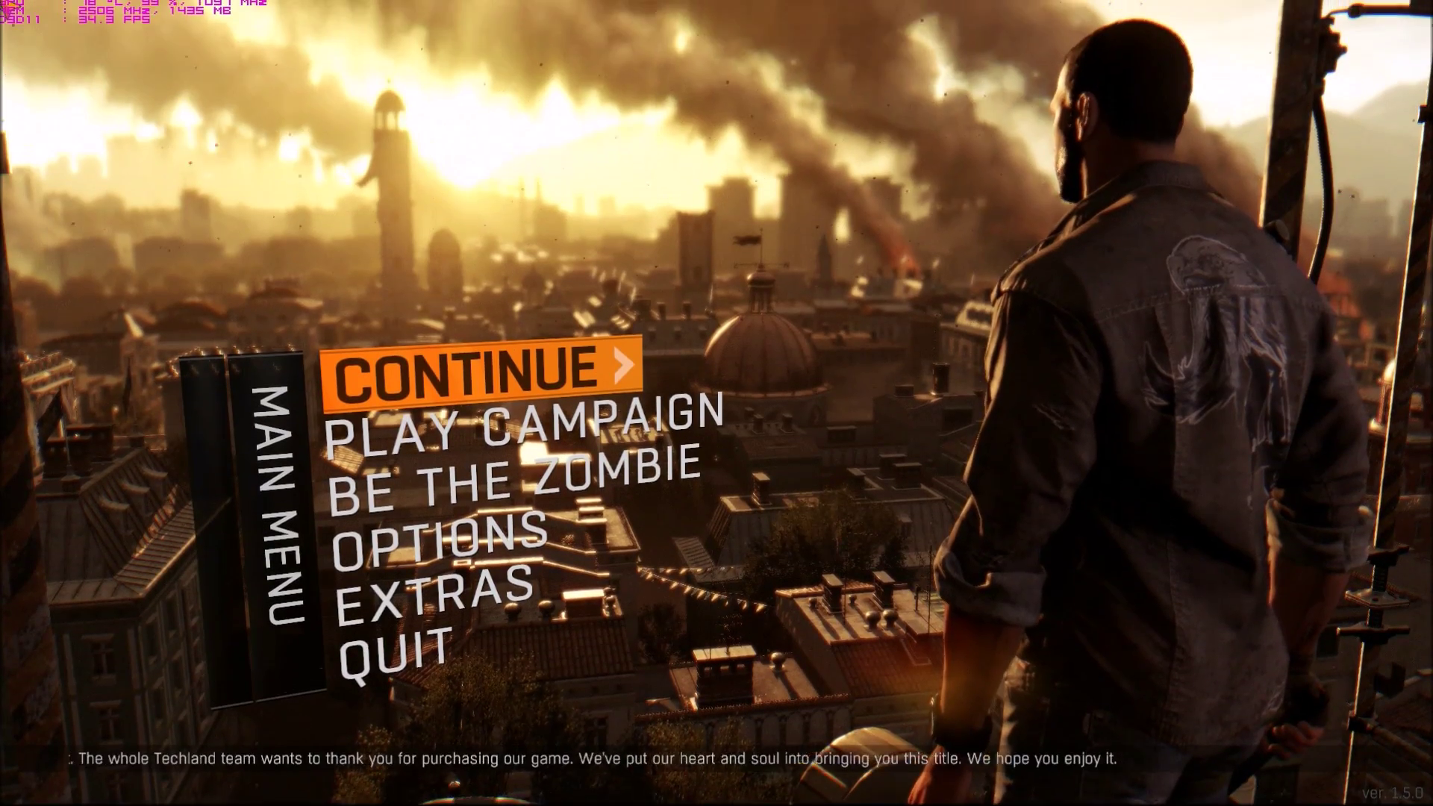
key(Down)
key(Down)
key(Down)
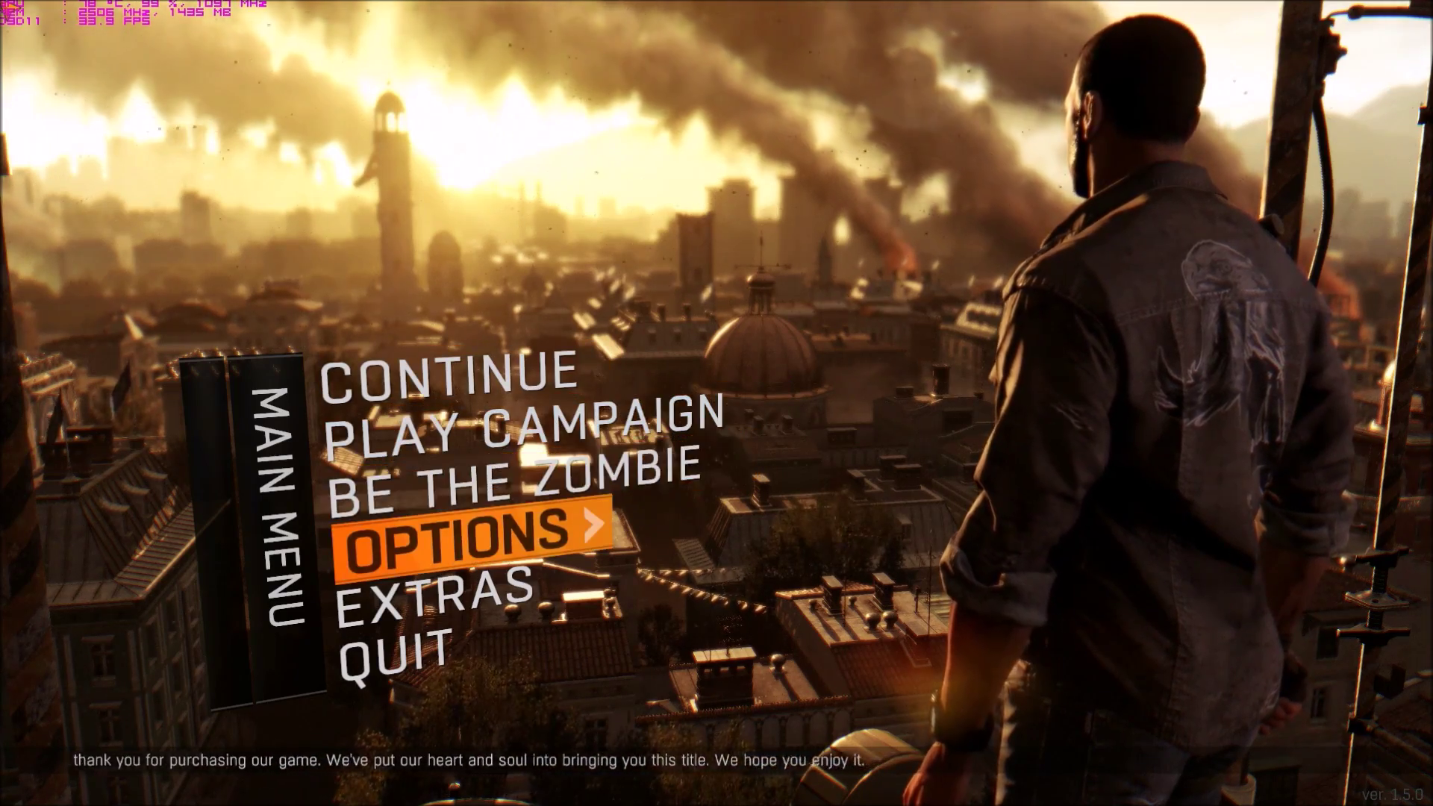
key(Return)
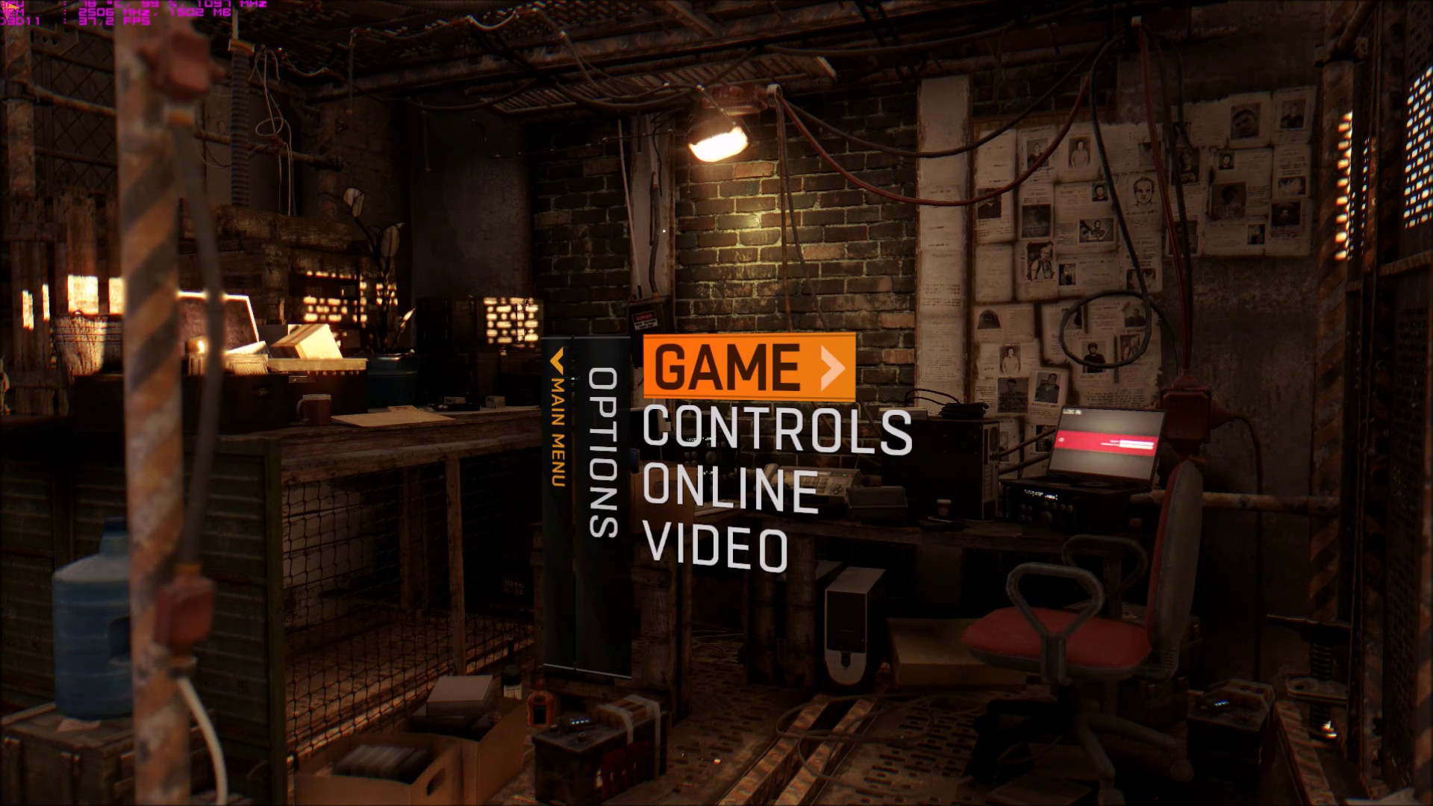
key(Down)
key(Down)
key(Down)
key(Return)
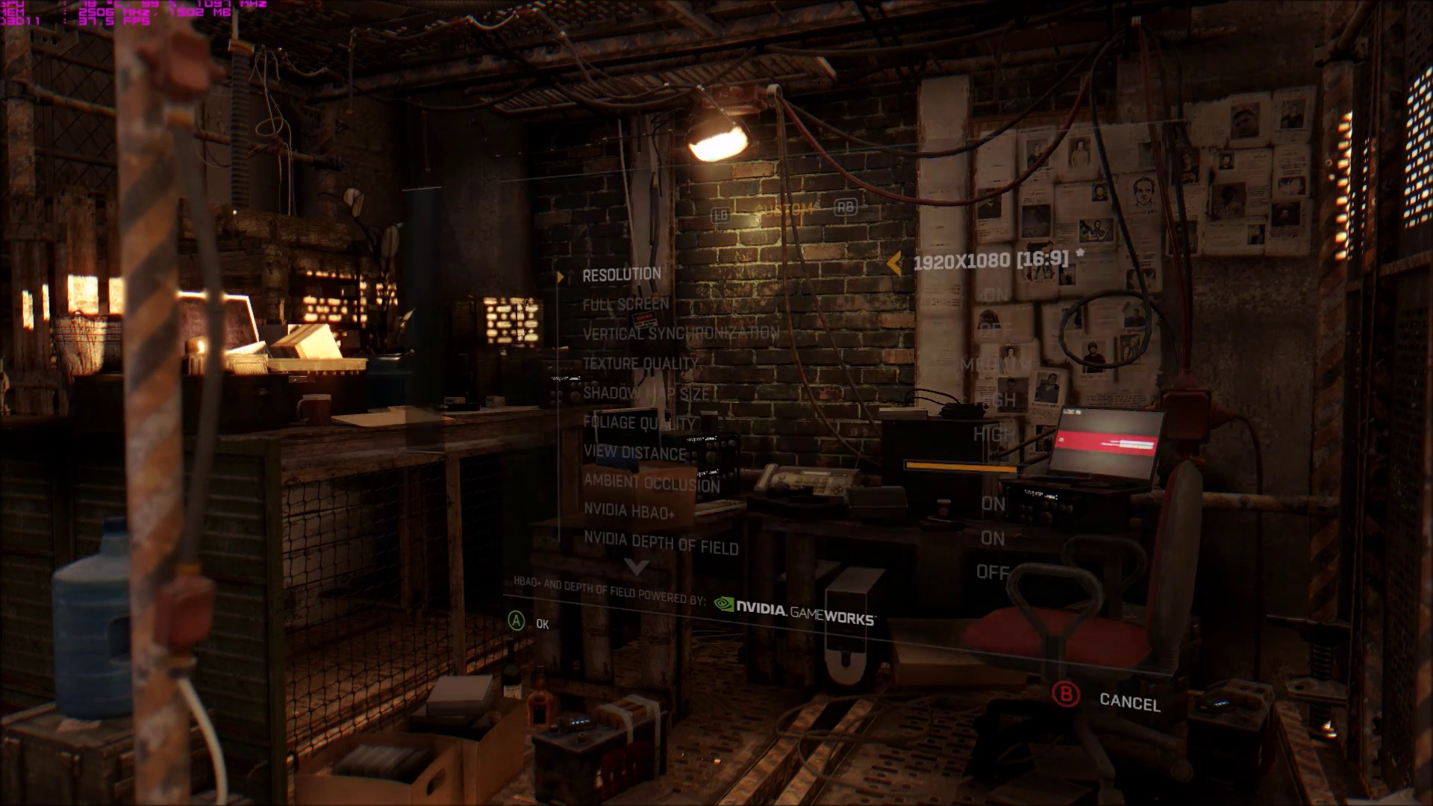
key(Down)
key(Down)
key(Down)
key(Down)
key(Down)
key(Down)
key(Down)
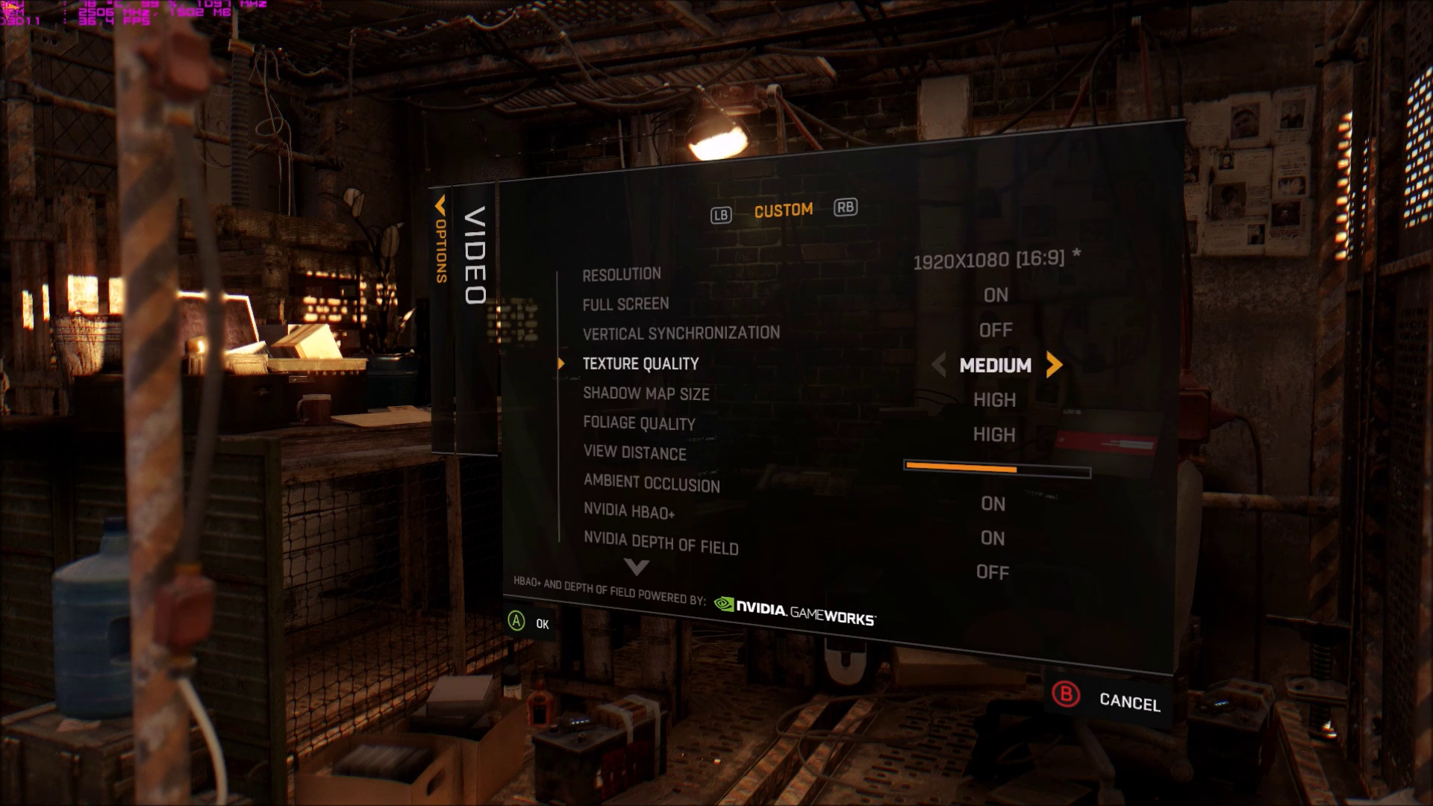
key(Down)
key(Down)
key(Down)
key(Down)
key(Down)
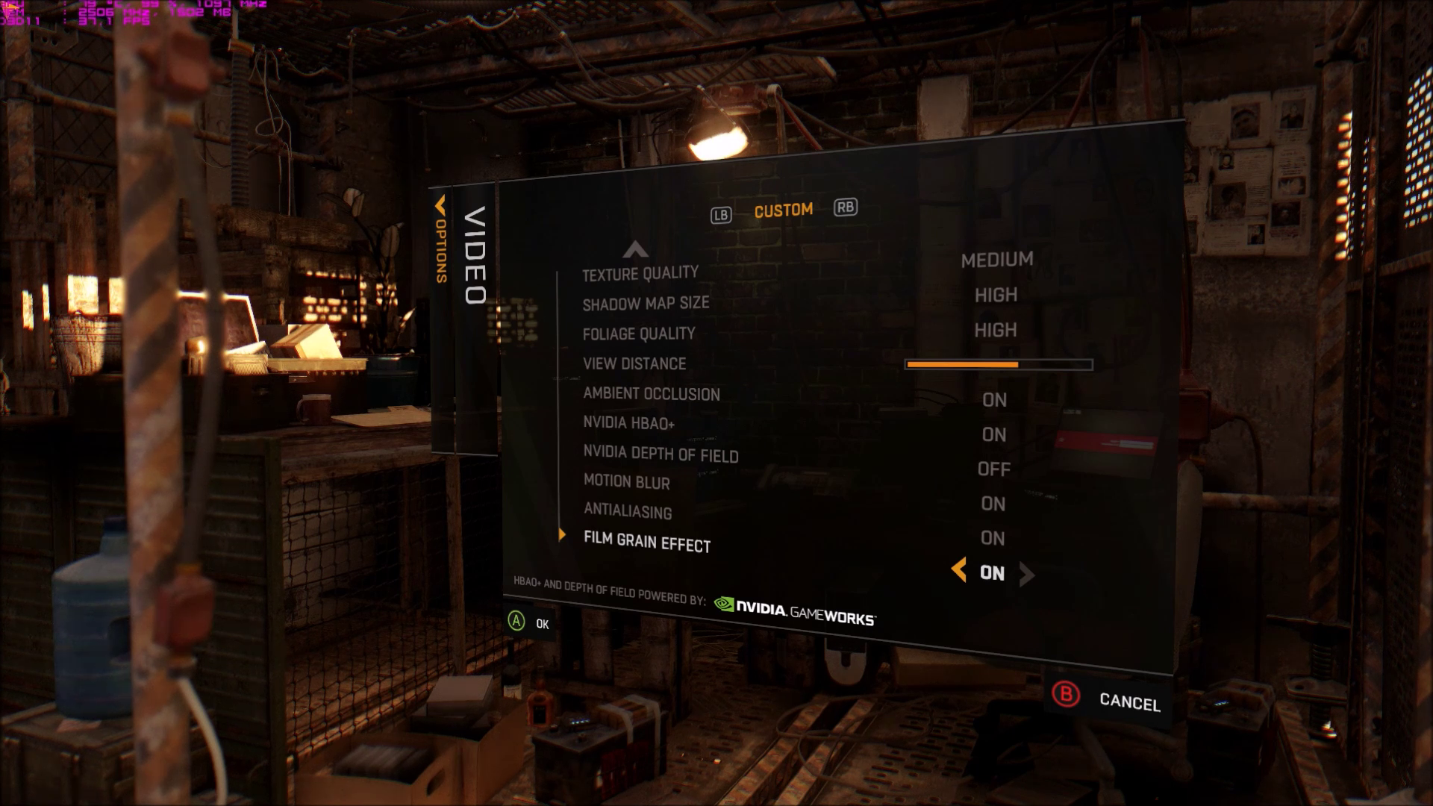
key(Up)
key(Up)
key(Up)
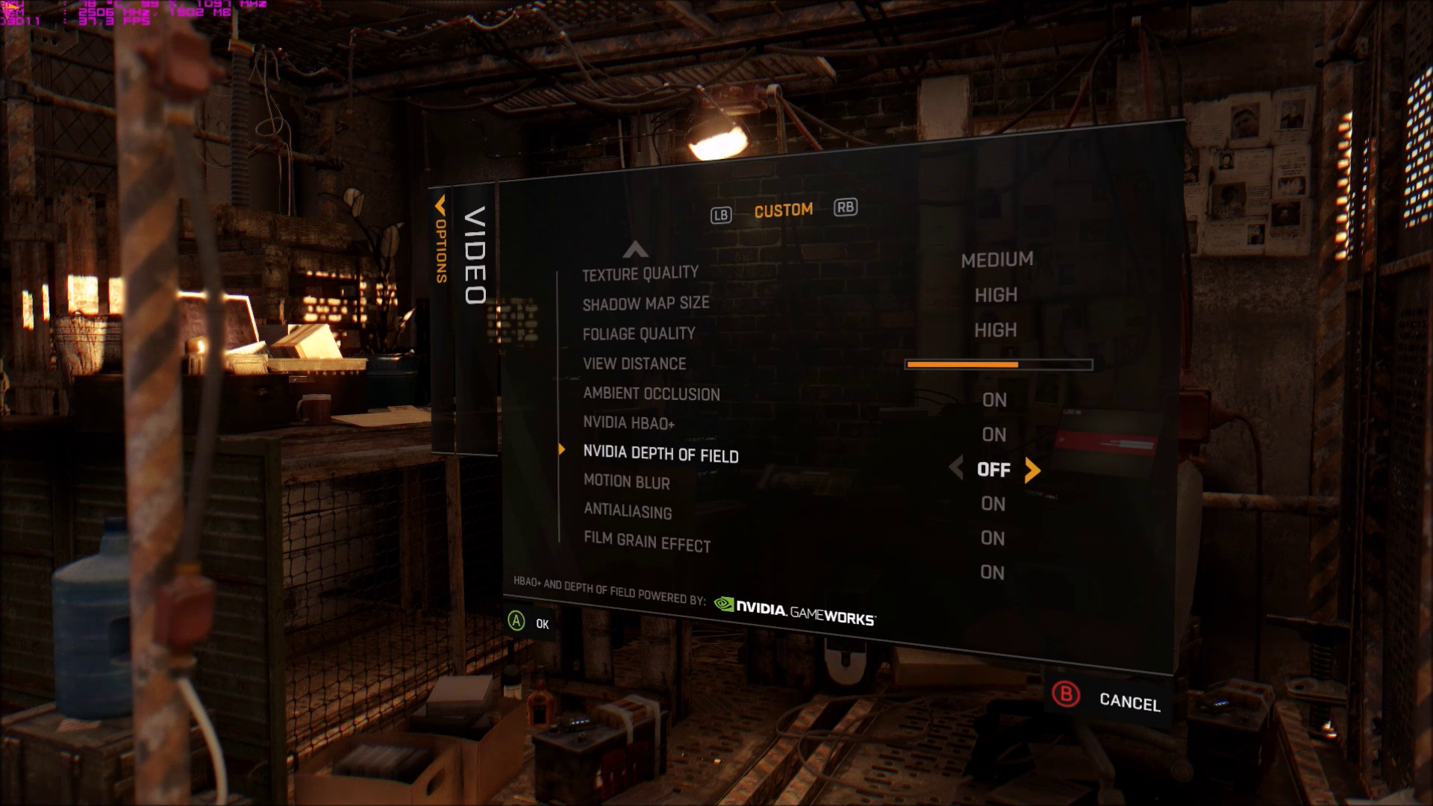
key(Up)
key(Up)
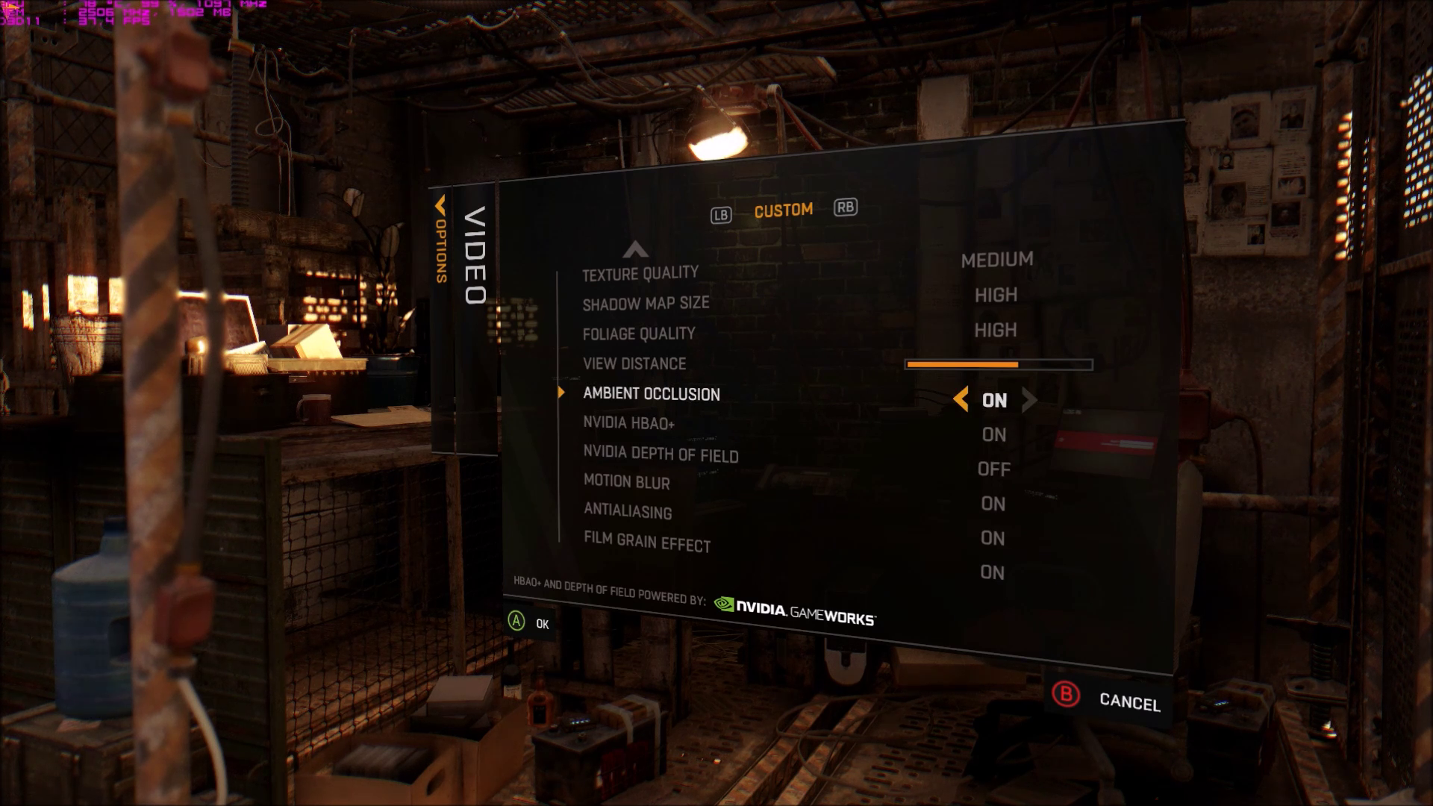
key(Escape)
key(Escape)
key(Up)
key(Up)
key(Up)
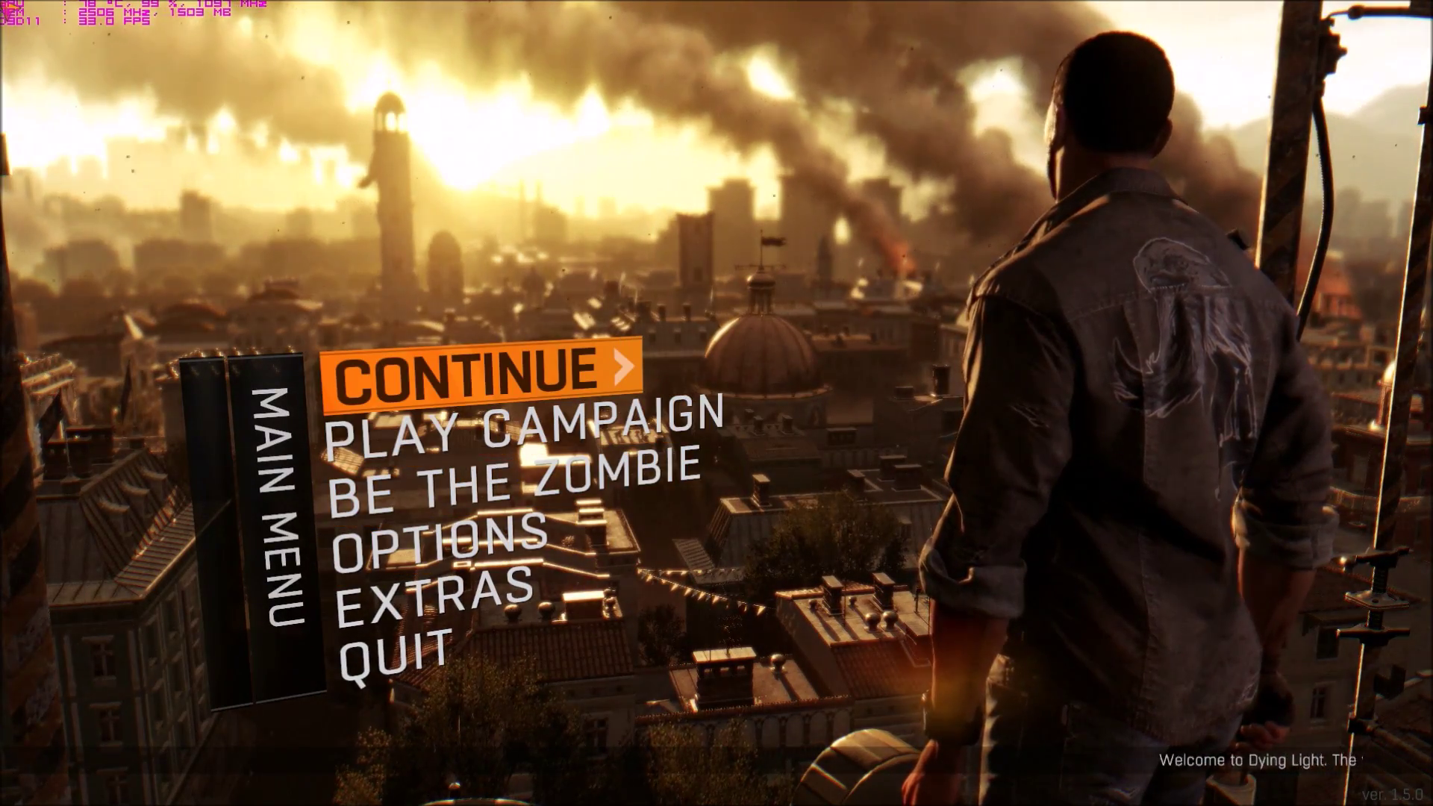
Continue the saved Dying Light campaign, skip the loading screen and take the elevator down
key(Return)
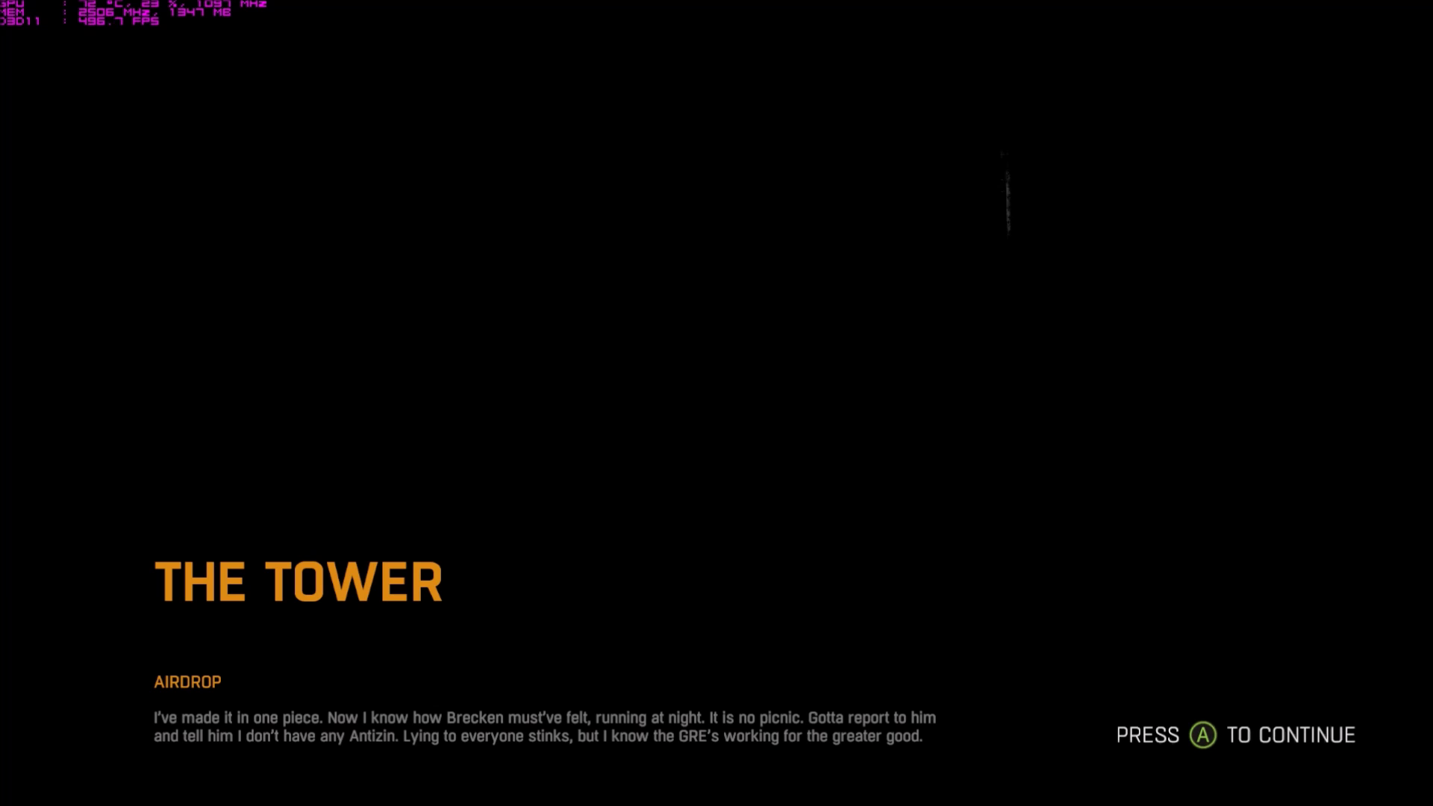
key(space)
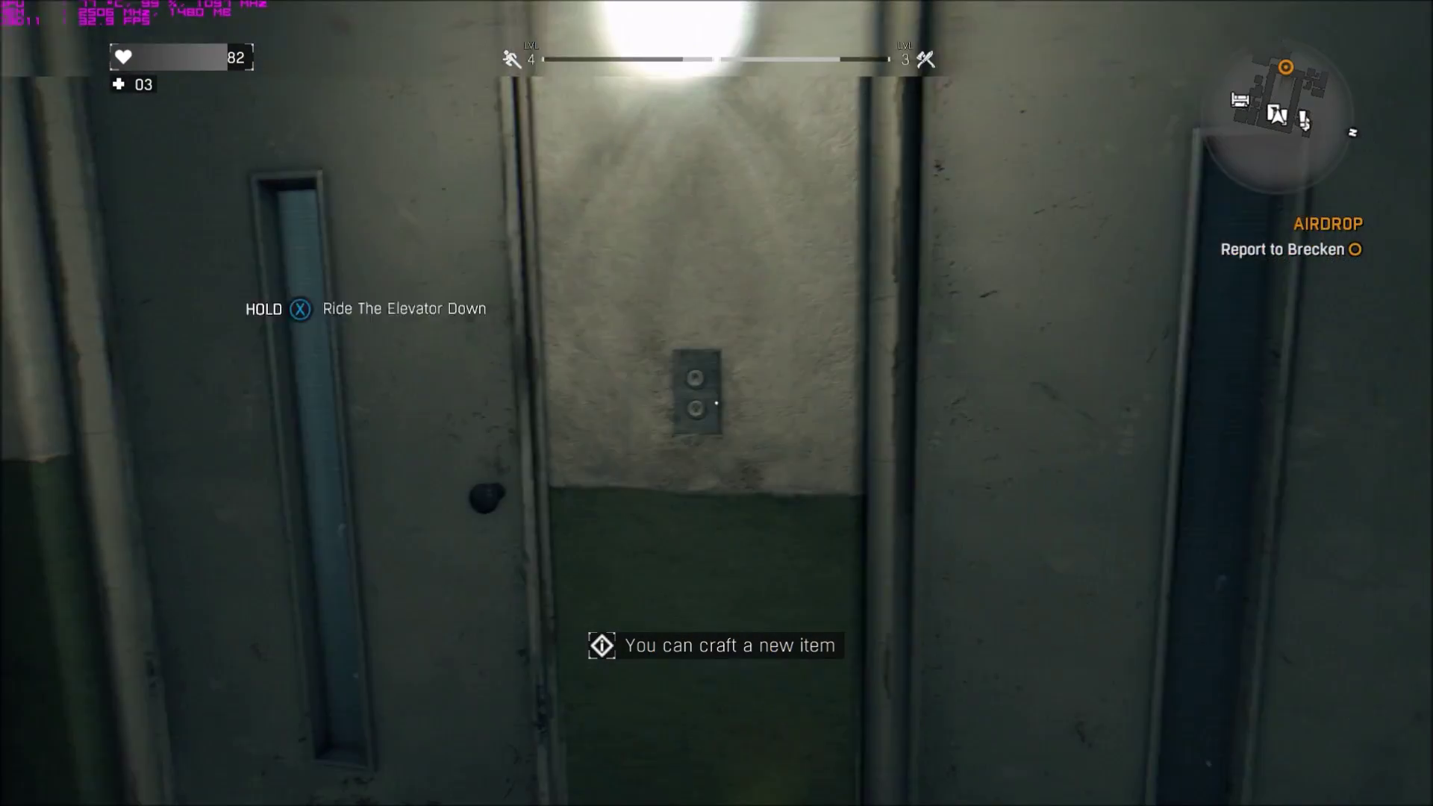
key(w)
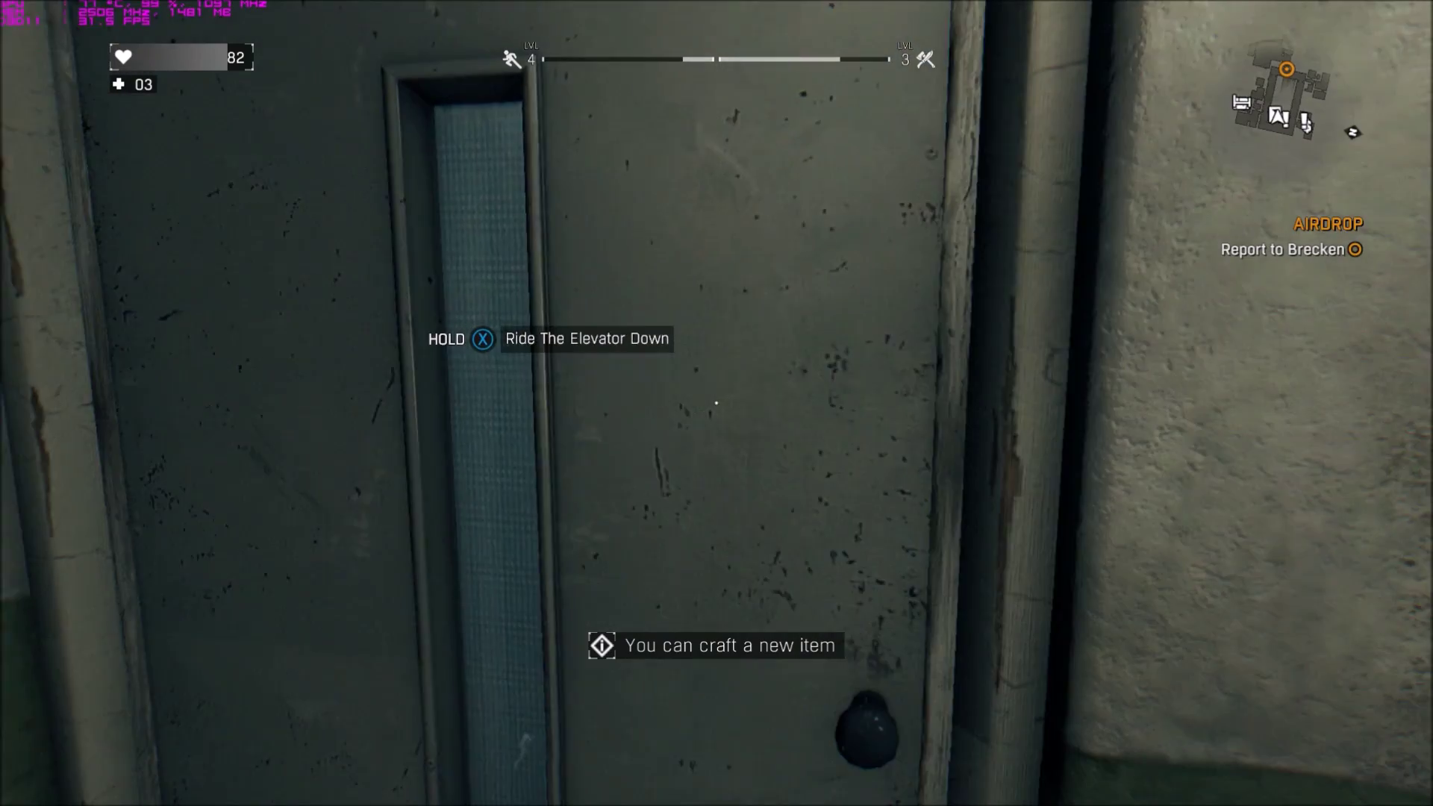
key(e)
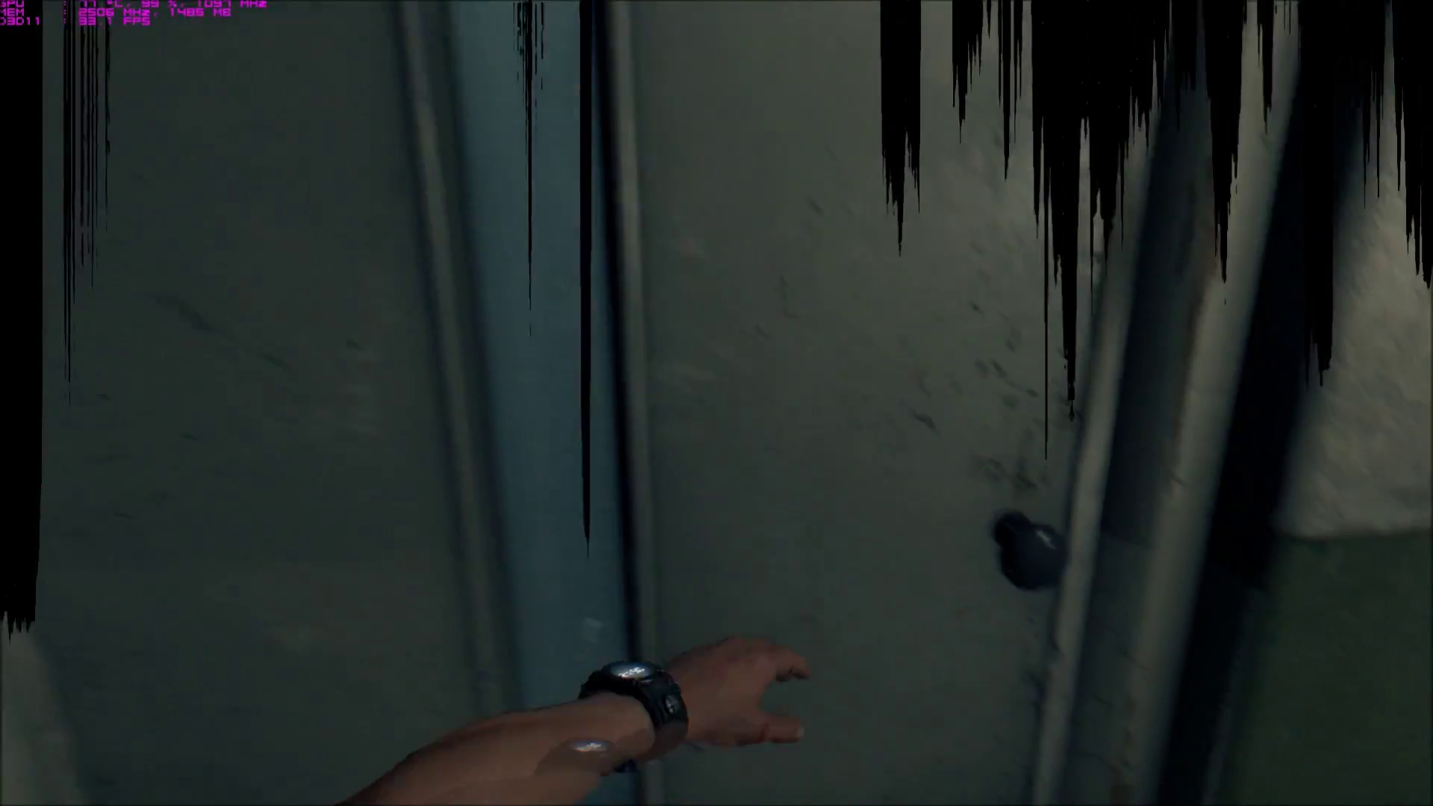